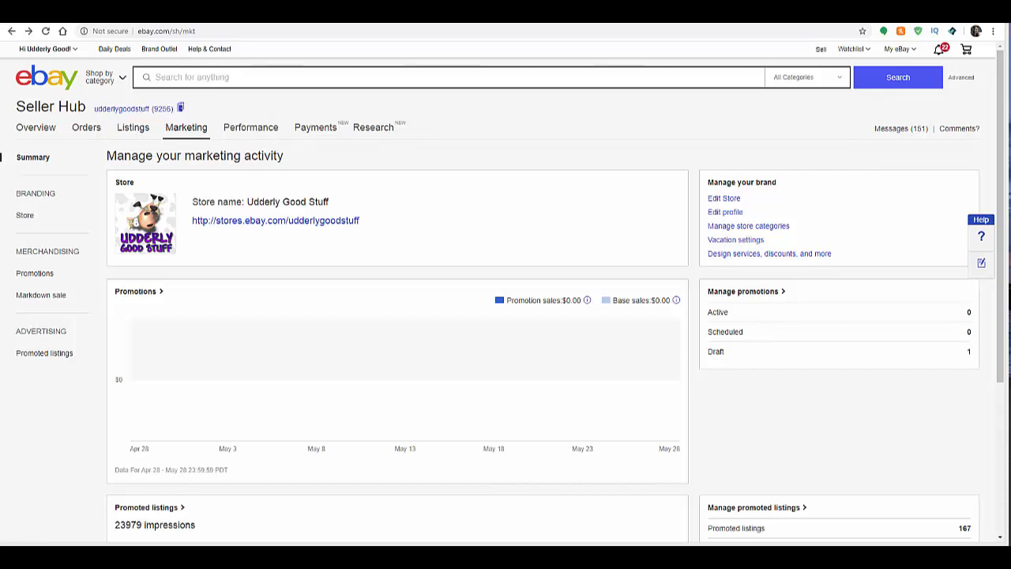
# View the store category list and the form for adding a category, and return to the marketing summary without adding one.
pyautogui.moveTo(188, 138)
pyautogui.click(761, 230)
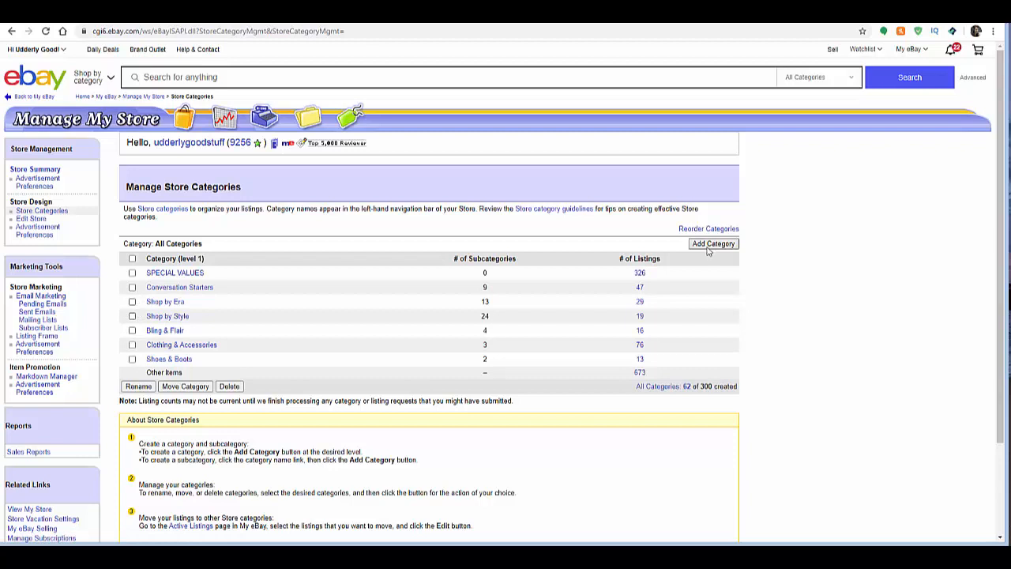
pyautogui.click(712, 245)
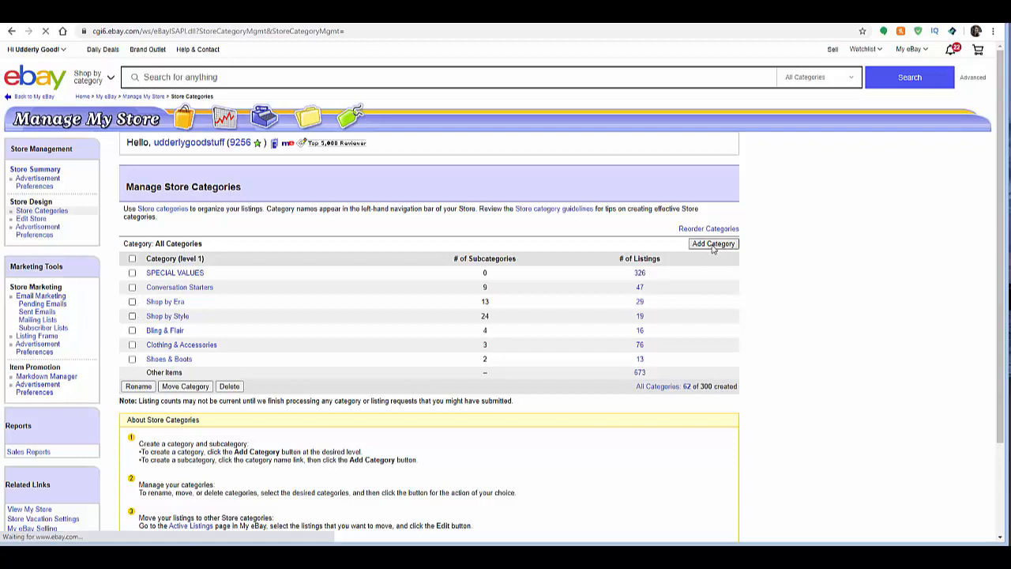
pyautogui.click(11, 31)
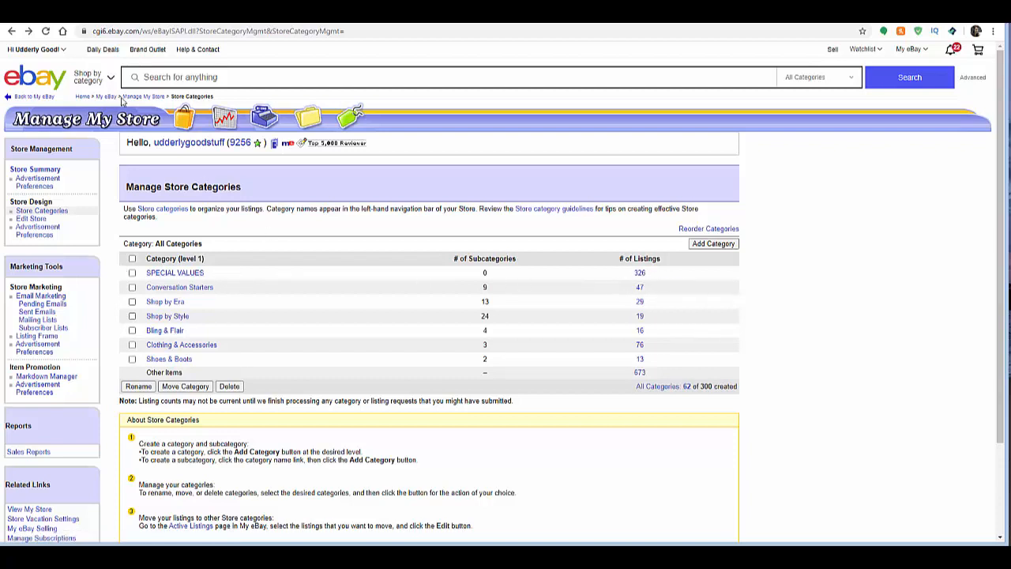
pyautogui.click(11, 32)
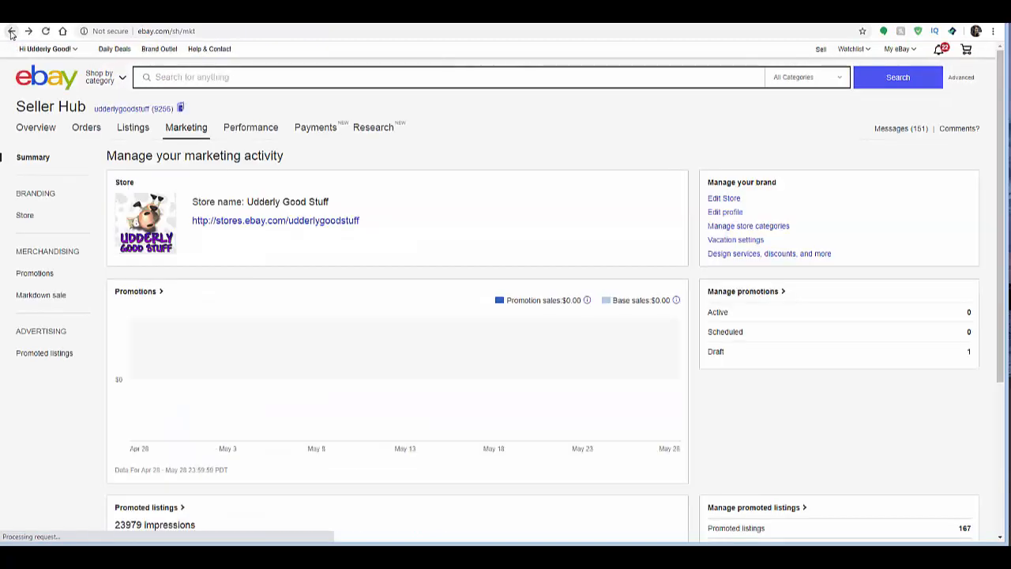
# Create a sale event + markdown promotion with 30% off each item and continue to item selection.
pyautogui.click(46, 296)
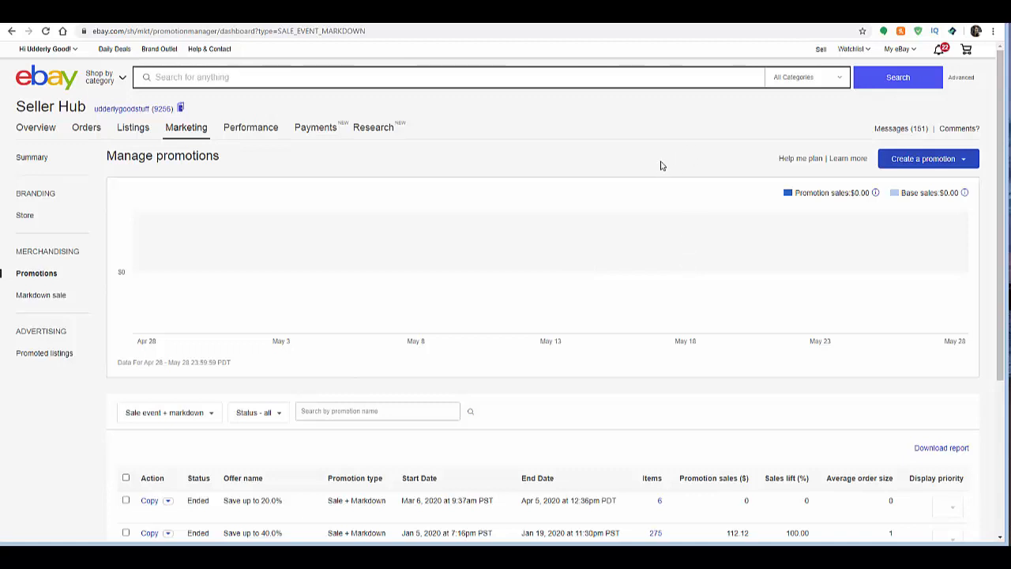
pyautogui.click(925, 161)
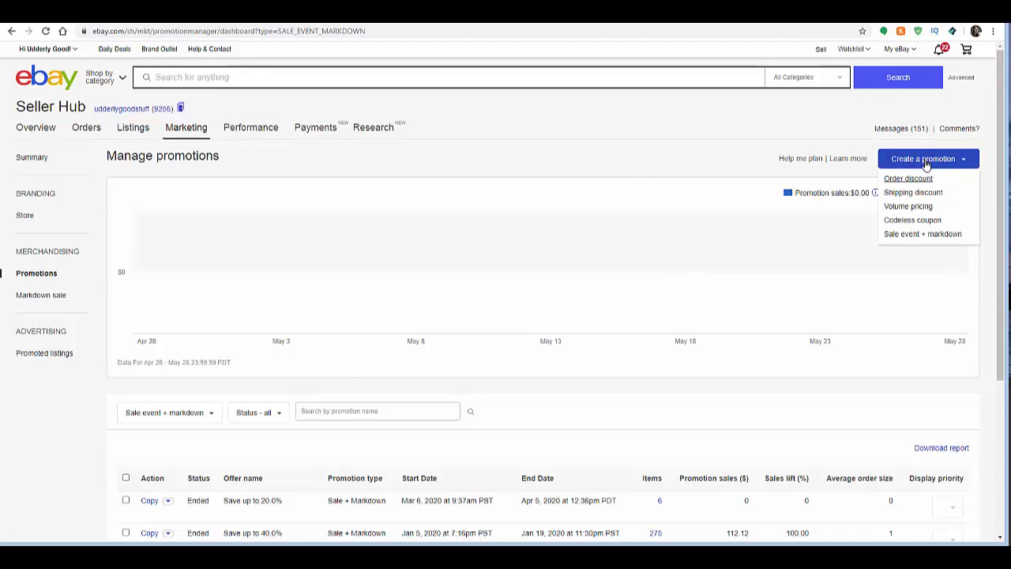
pyautogui.click(921, 237)
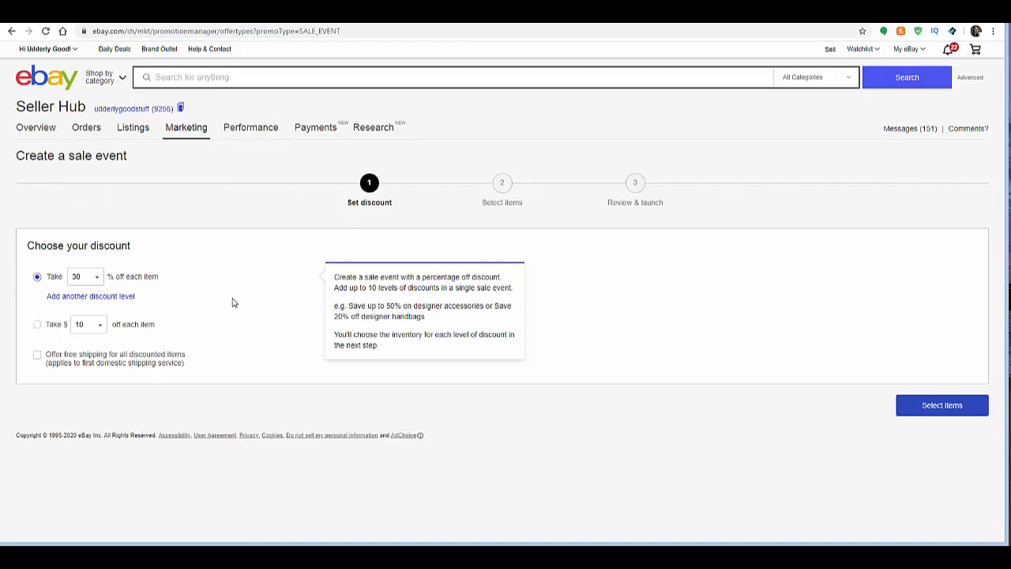
pyautogui.click(951, 406)
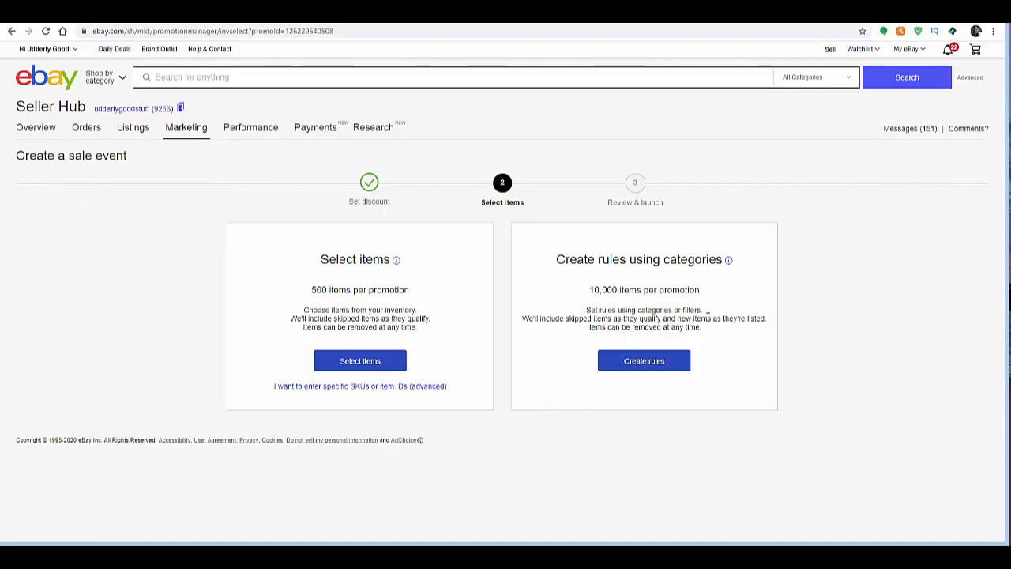
# Create a category-based rule for the sale event that includes the SPECIAL VALUES store category.
pyautogui.click(655, 362)
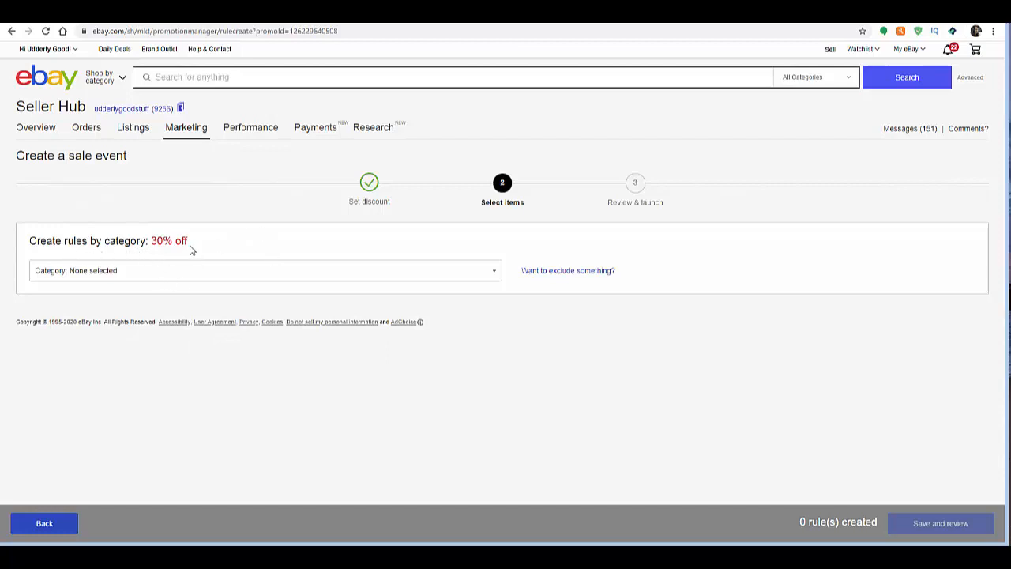
pyautogui.click(144, 275)
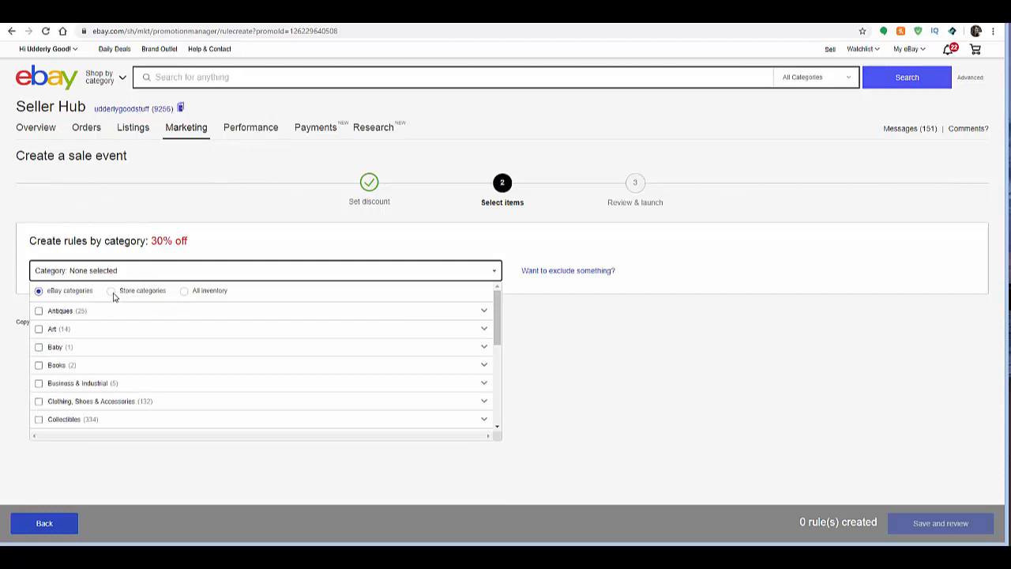
pyautogui.click(112, 293)
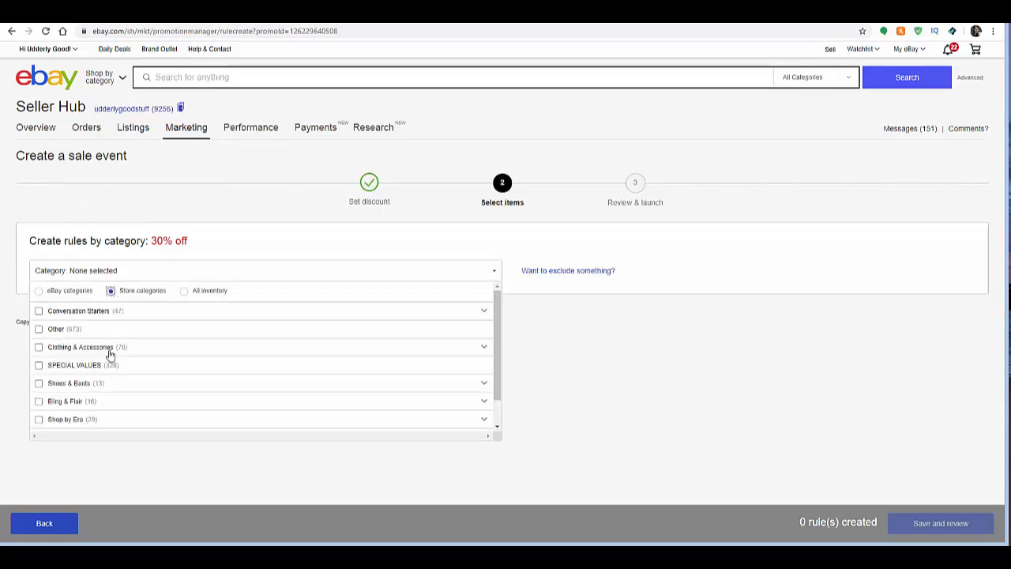
pyautogui.scroll(-2, 107, 355)
pyautogui.click(39, 335)
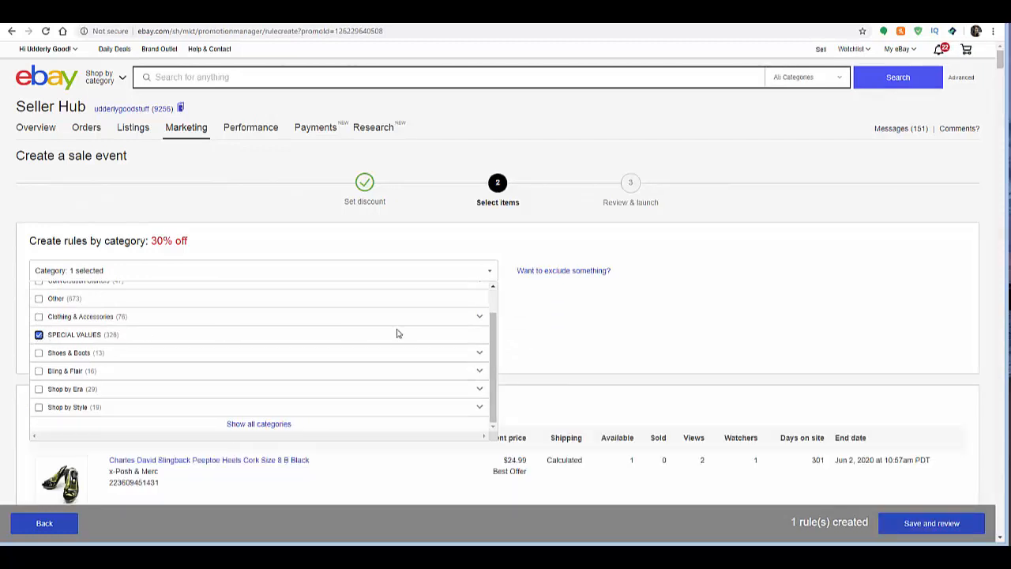
pyautogui.click(537, 343)
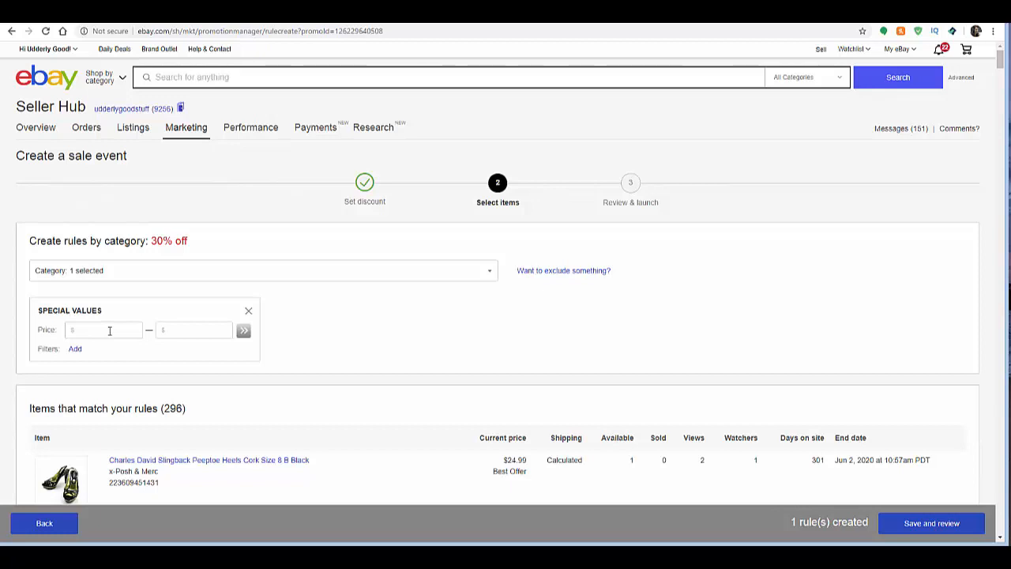
pyautogui.click(109, 331)
pyautogui.write('10.00')
pyautogui.click(196, 331)
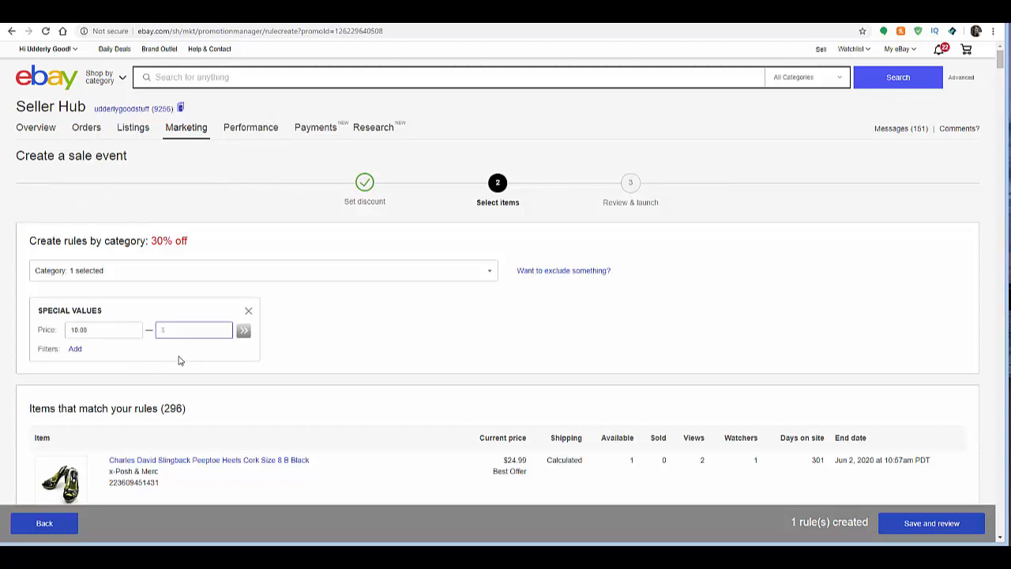
pyautogui.moveTo(86, 335); pyautogui.dragTo(51, 341)
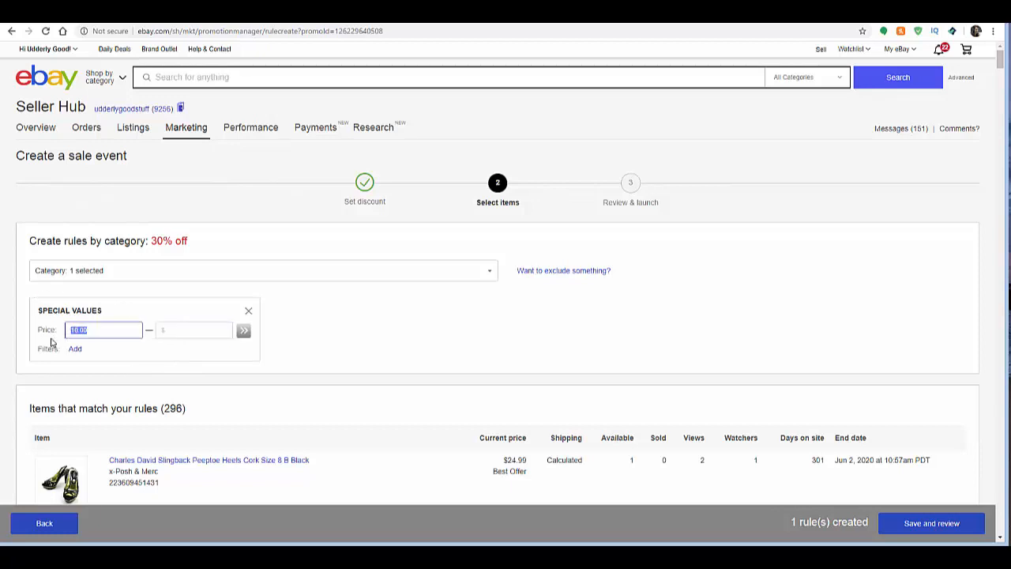
pyautogui.press('BackSpace')
# Enter 400.00 as the maximum price for the SPECIAL VALUES rule, leaving its minimum price empty.
pyautogui.click(187, 334)
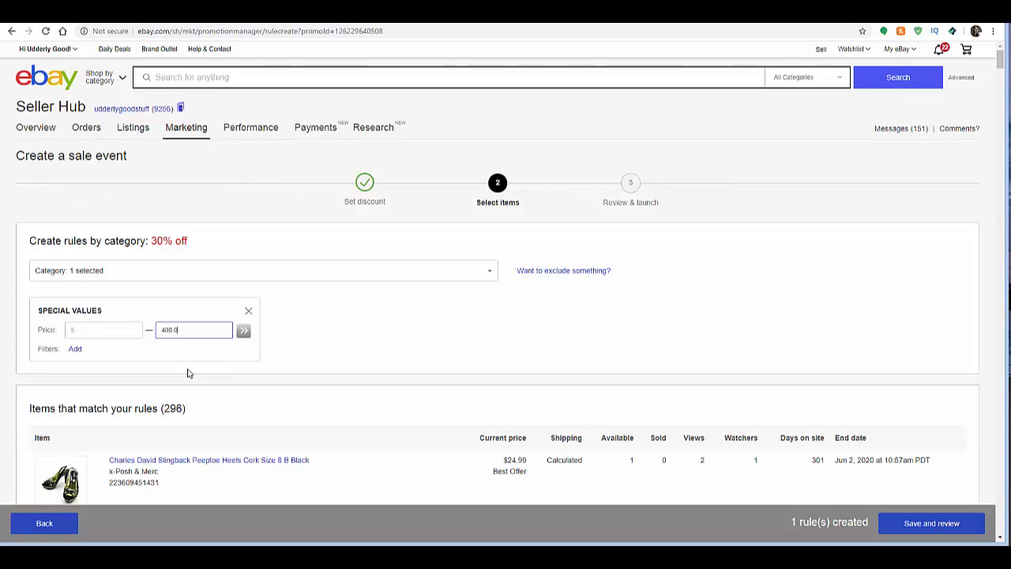
pyautogui.click(315, 346)
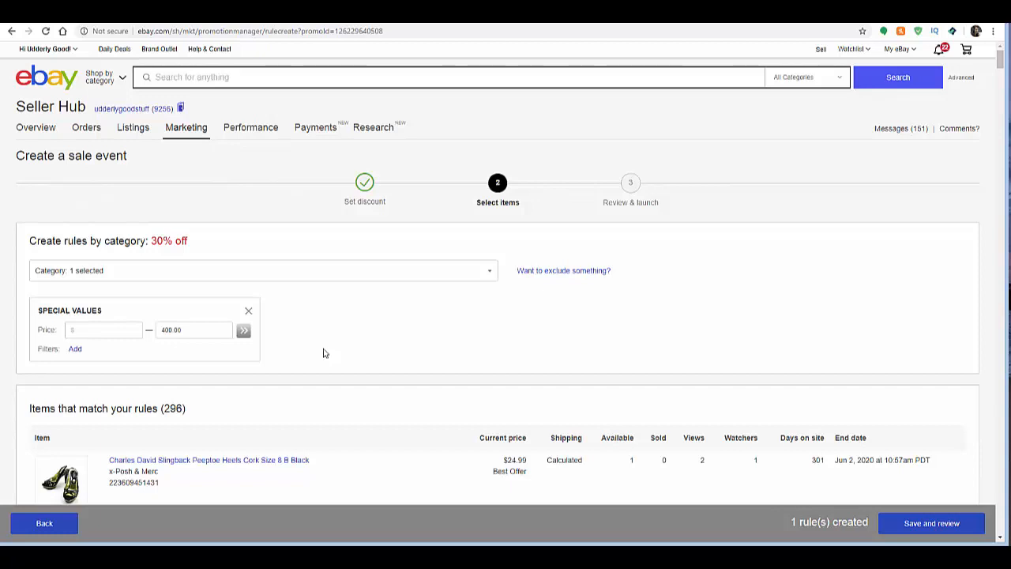
# Examine the list of items that match the SPECIAL VALUES rule through to the end of its first page.
pyautogui.scroll(-3, 352, 312)
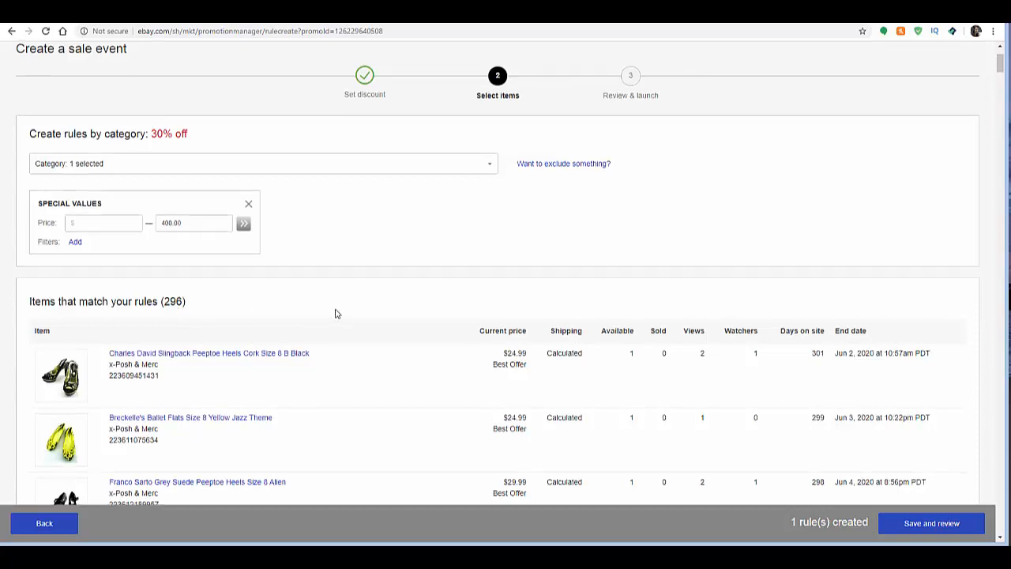
pyautogui.scroll(-8, 335, 315)
pyautogui.scroll(-10, 335, 315)
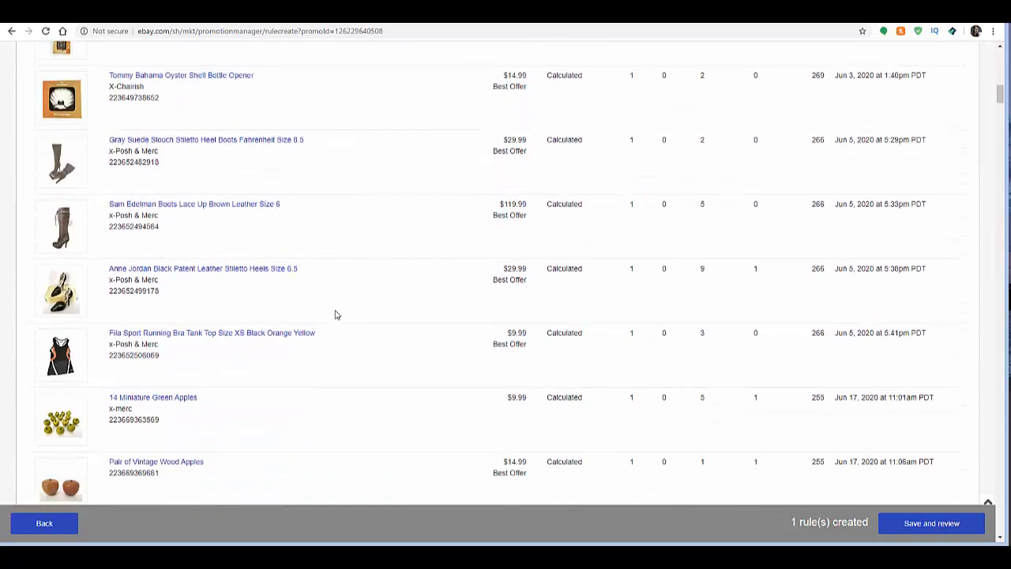
pyautogui.scroll(-13, 333, 321)
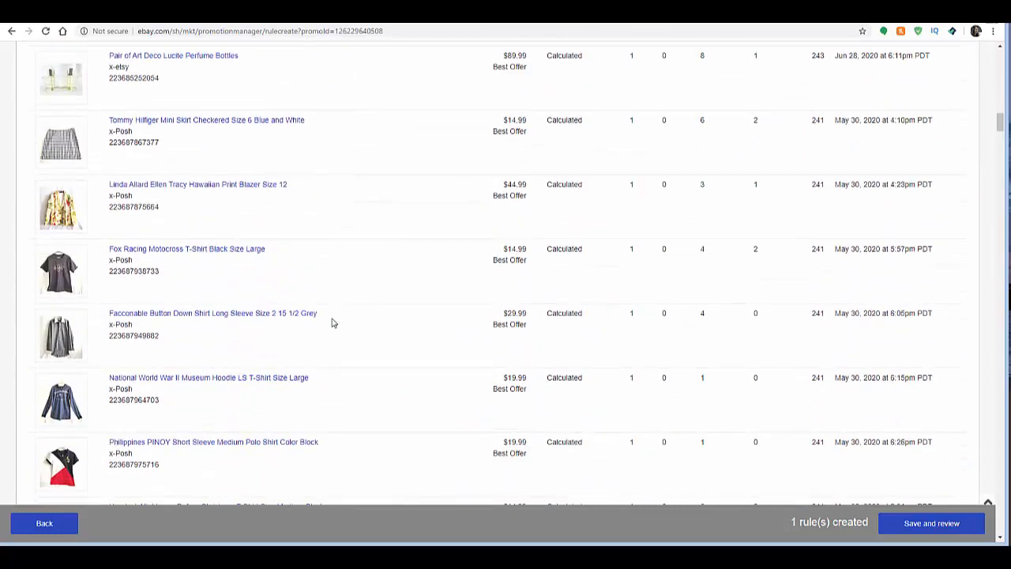
pyautogui.scroll(-9, 332, 322)
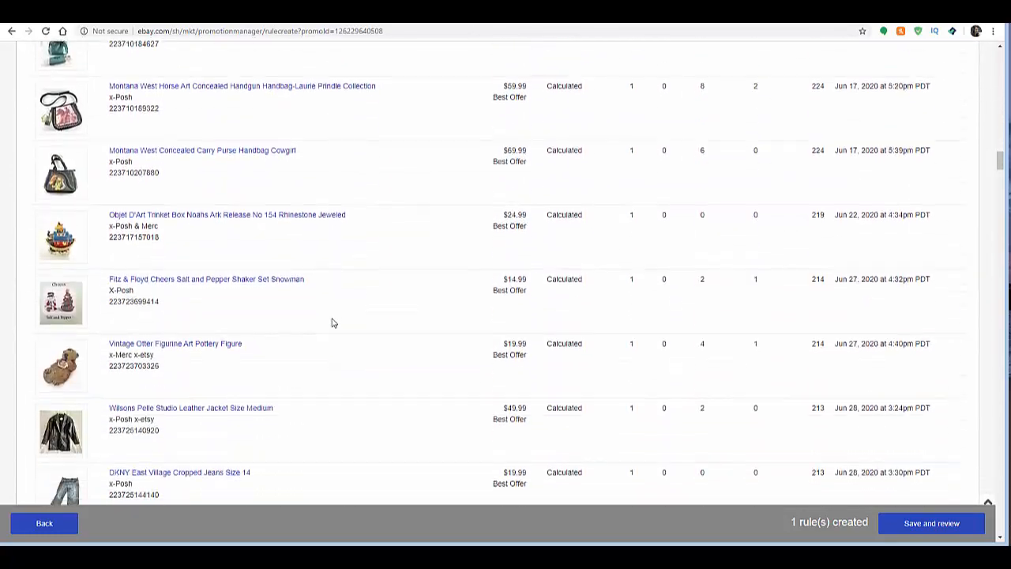
pyautogui.scroll(-9, 332, 323)
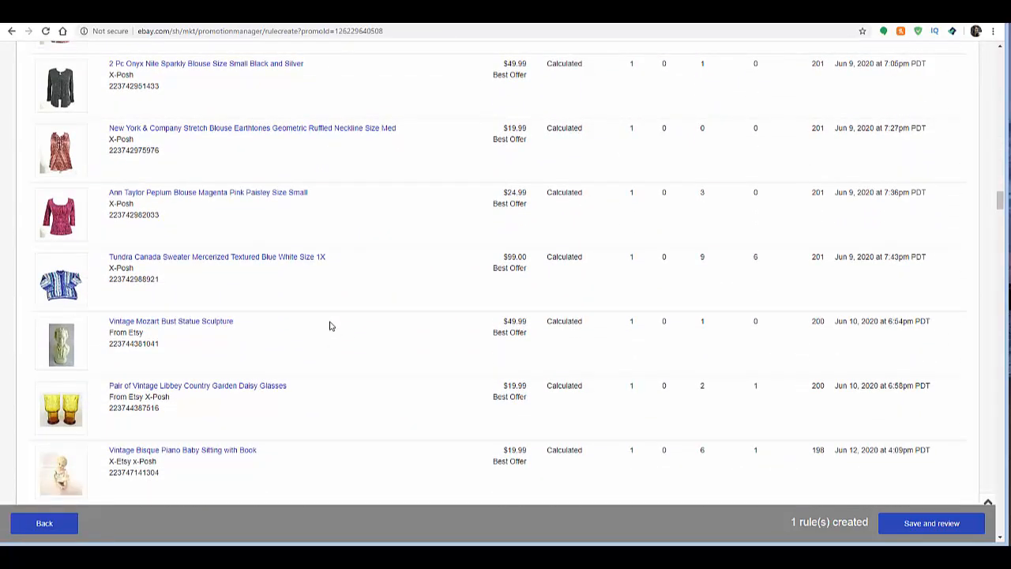
pyautogui.scroll(-11, 330, 327)
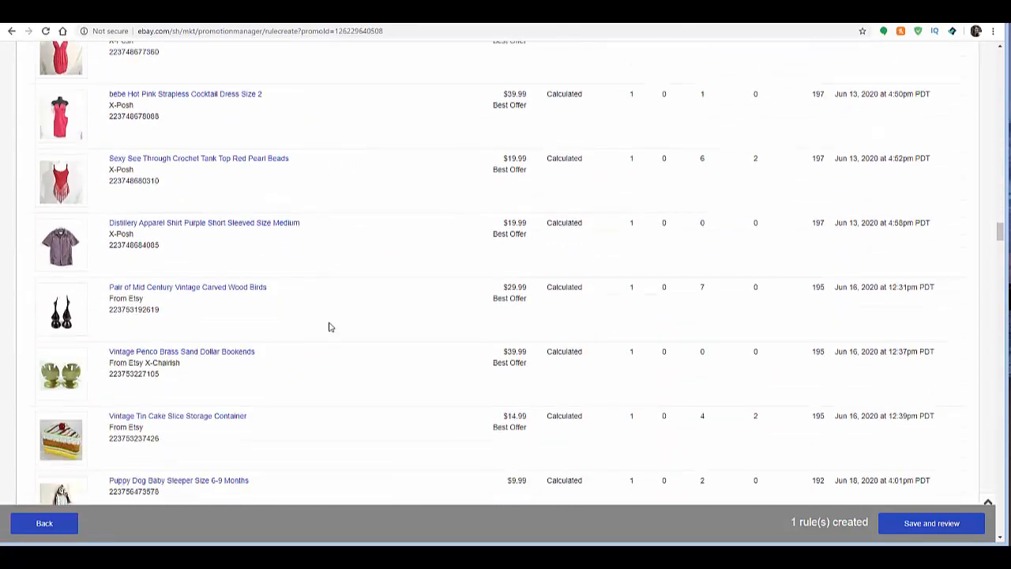
pyautogui.scroll(-11, 330, 326)
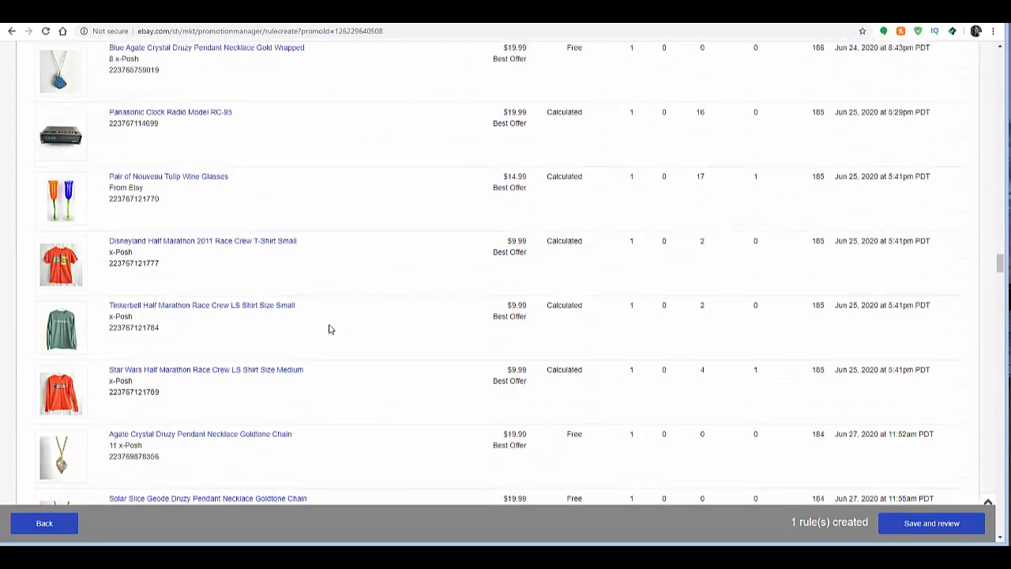
pyautogui.scroll(-11, 330, 328)
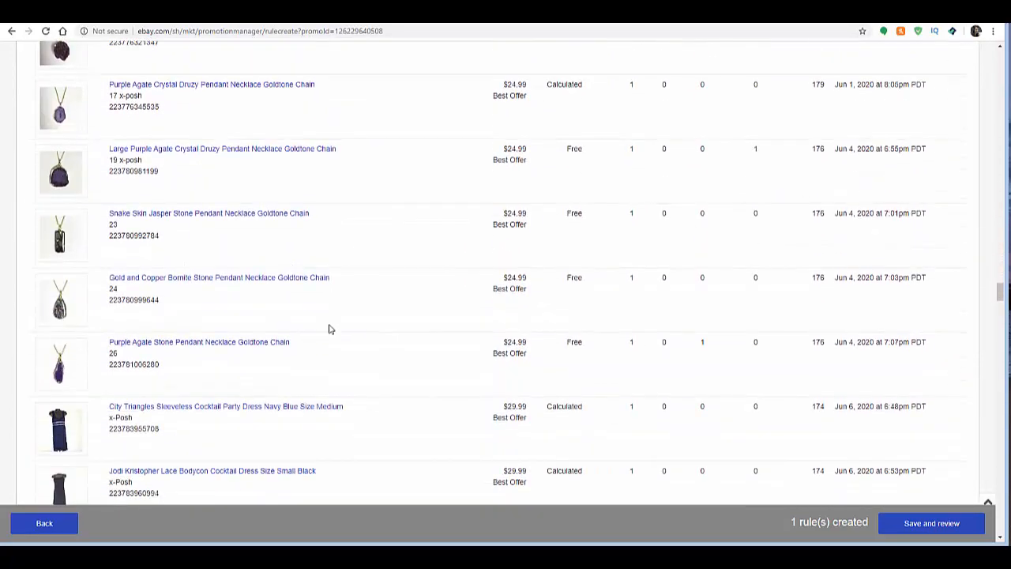
pyautogui.scroll(-11, 330, 329)
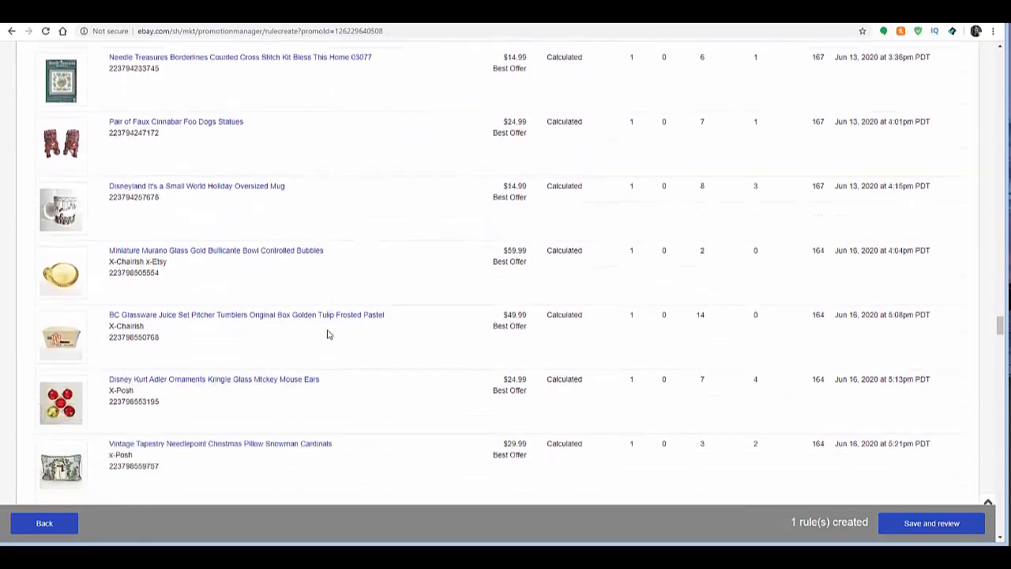
pyautogui.scroll(-11, 329, 335)
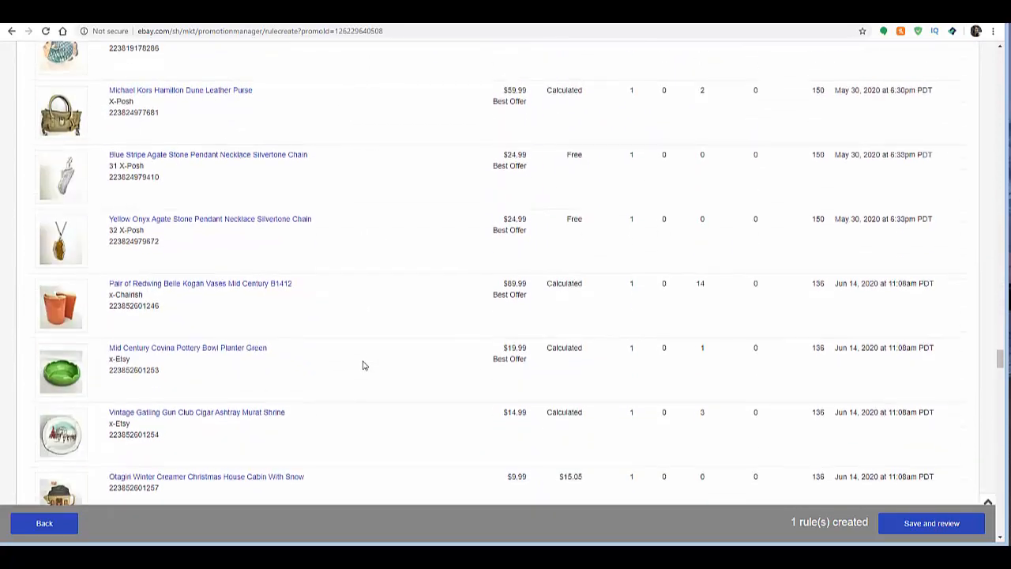
pyautogui.scroll(-9, 364, 365)
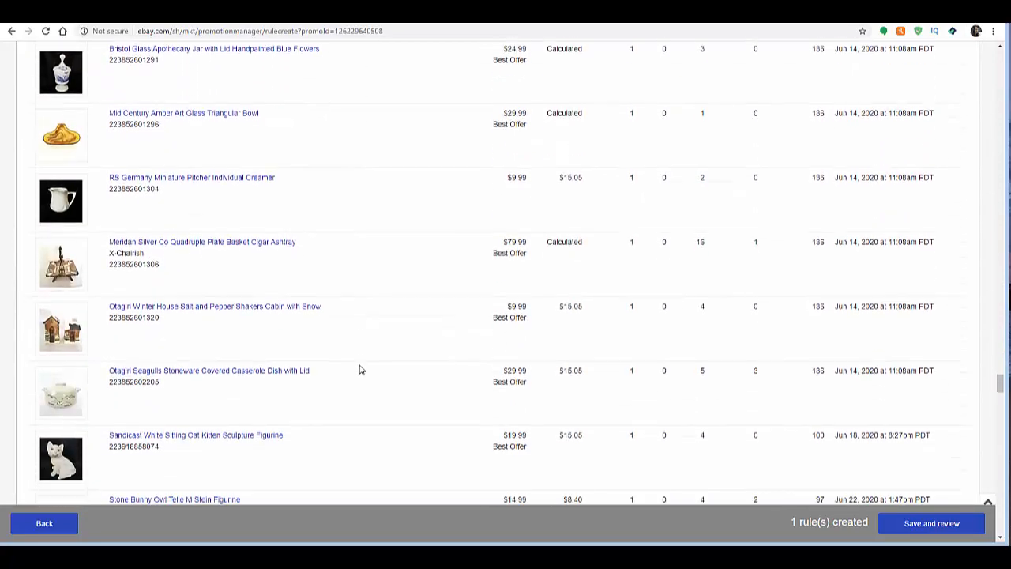
pyautogui.scroll(-8, 360, 370)
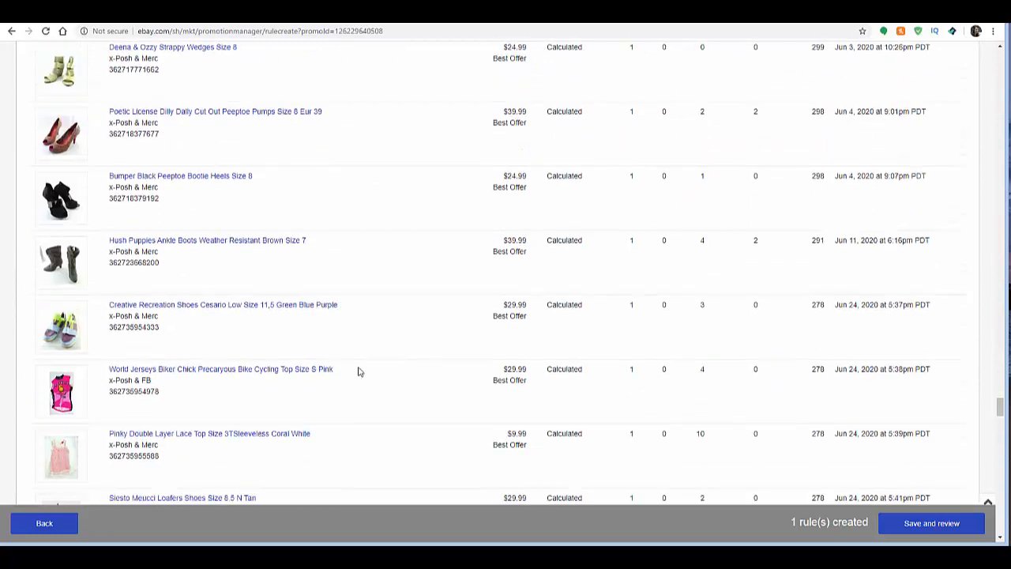
pyautogui.scroll(-11, 356, 356)
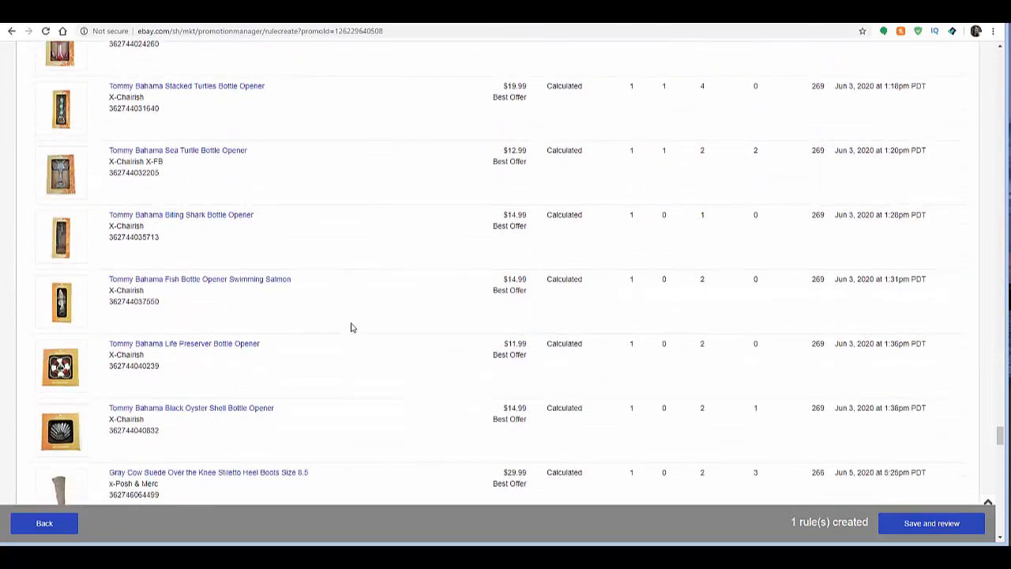
pyautogui.scroll(-10, 352, 327)
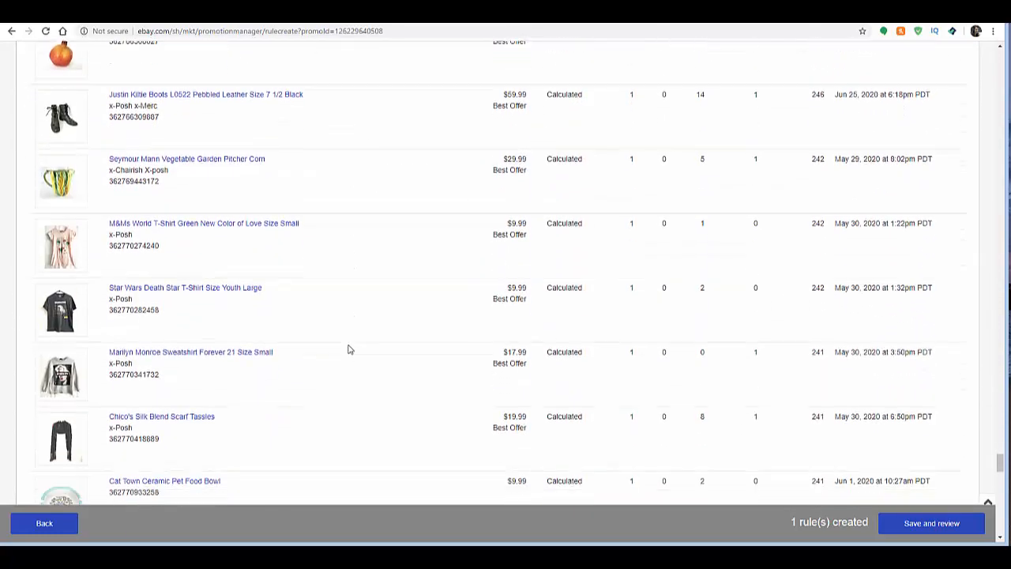
pyautogui.scroll(-13, 350, 349)
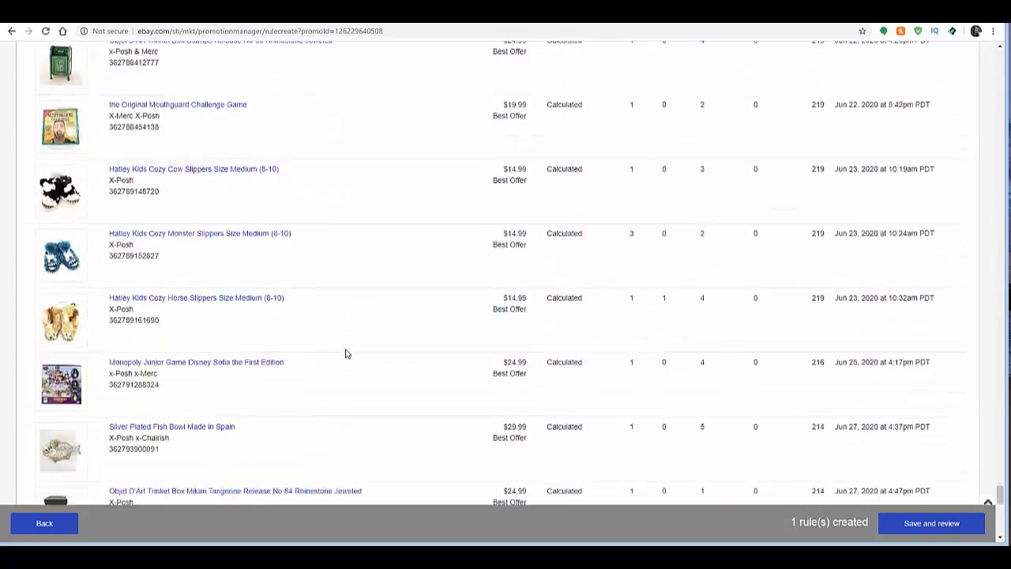
pyautogui.scroll(-10, 345, 354)
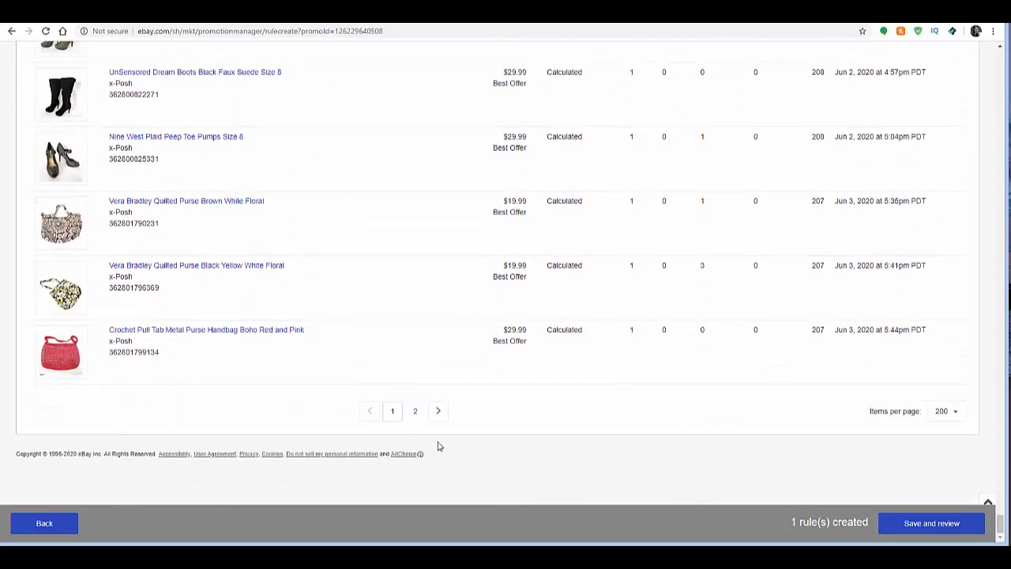
# Save the category rule and continue to the review of the sale event's details and banner.
pyautogui.click(932, 524)
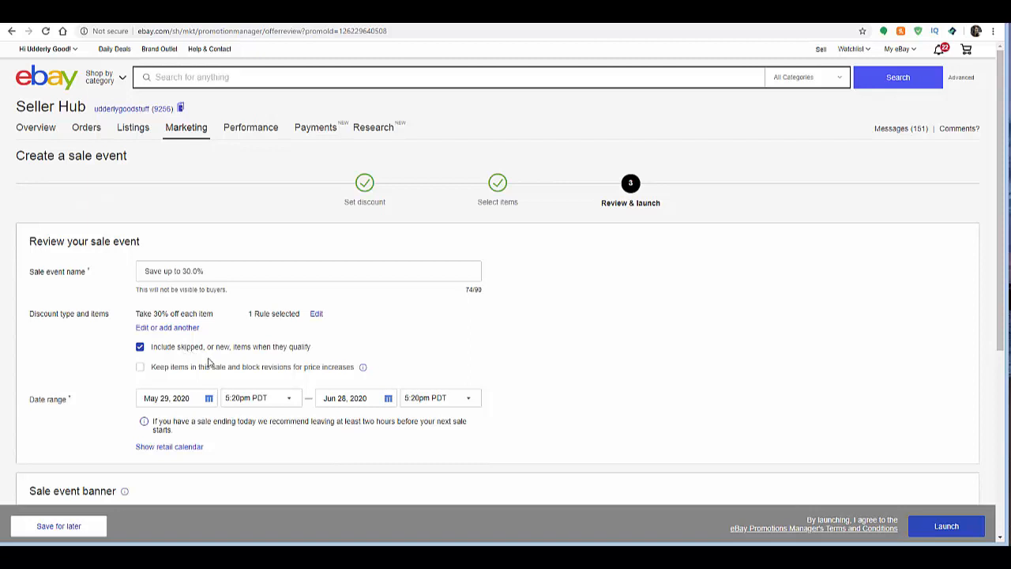
pyautogui.scroll(-2, 209, 362)
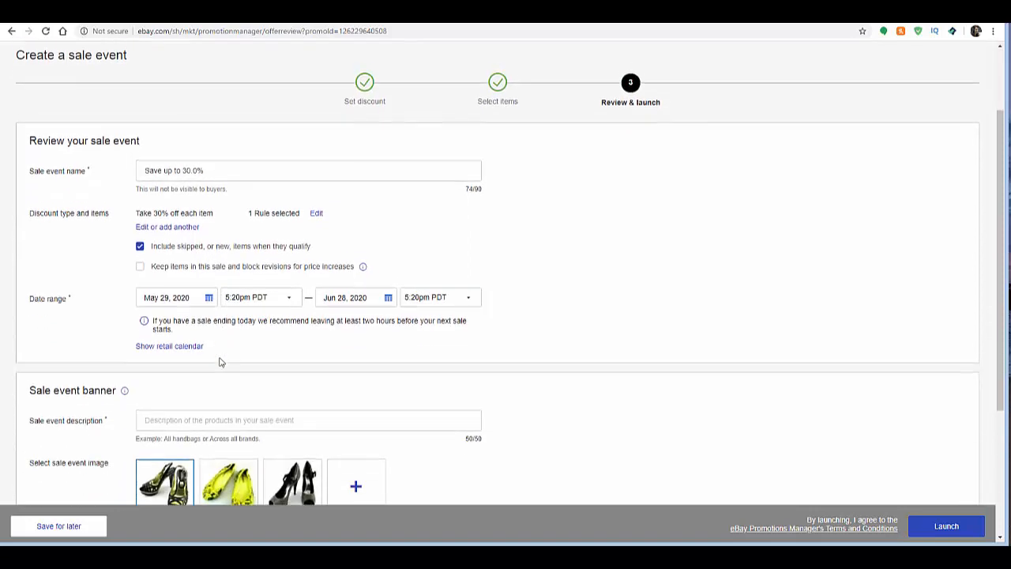
# Set the sale event's start time to Start now and its end date to Jun 5, 2020.
pyautogui.click(291, 293)
pyautogui.click(252, 308)
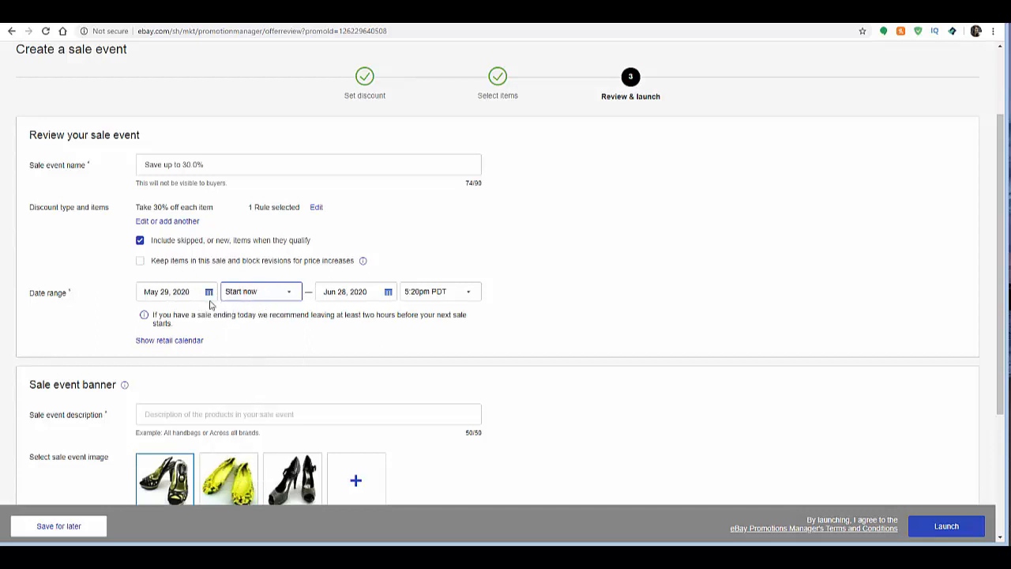
pyautogui.click(390, 293)
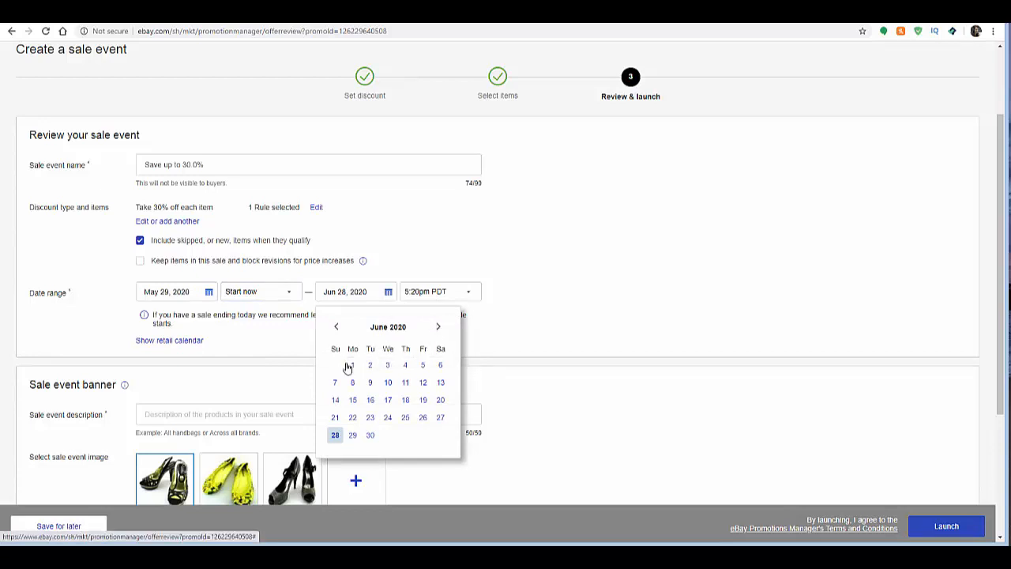
pyautogui.click(424, 366)
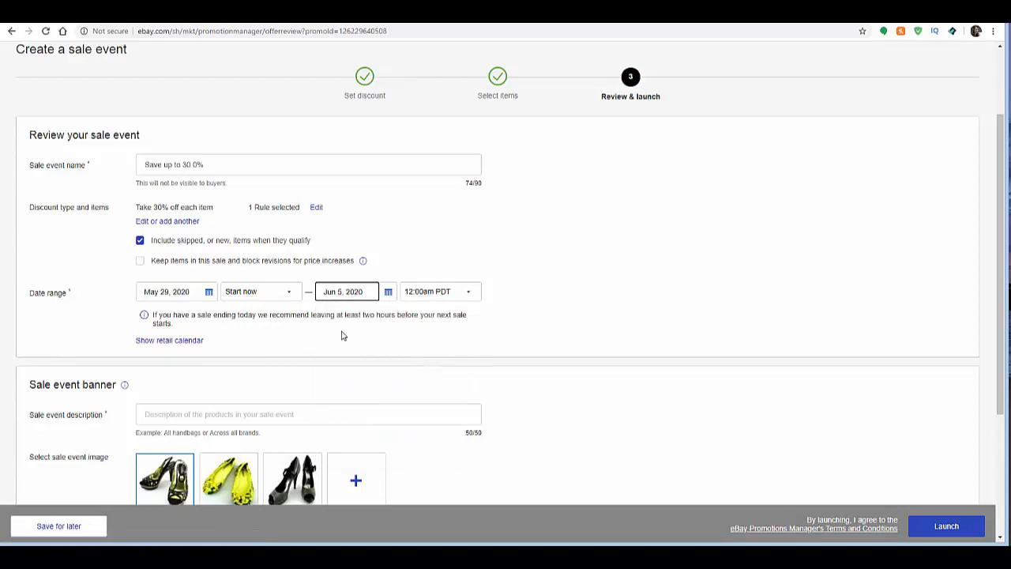
# Set the end time of the sale event to 11:30pm PDT.
pyautogui.click(470, 294)
pyautogui.click(471, 294)
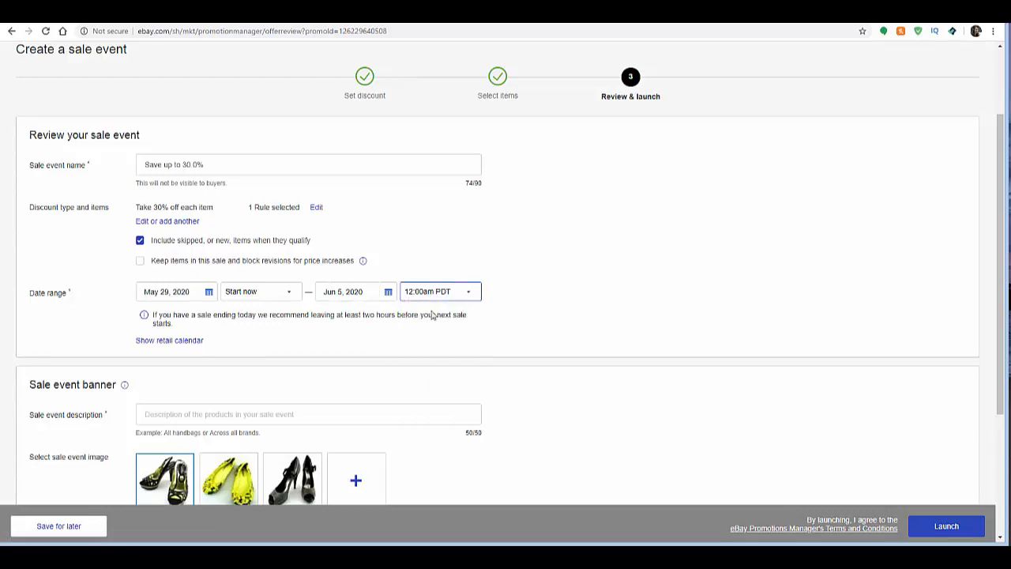
pyautogui.click(470, 294)
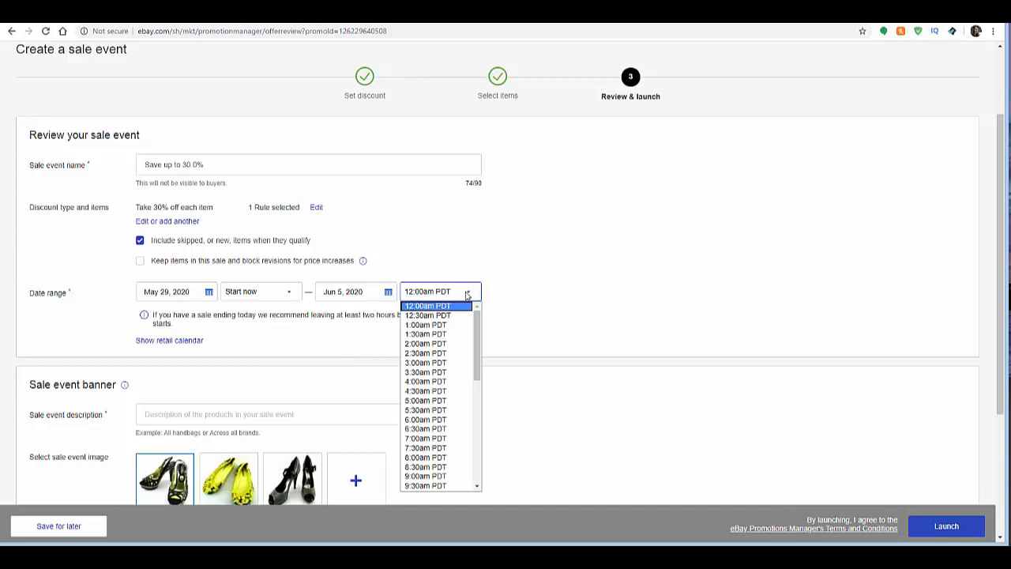
pyautogui.scroll(-10, 442, 372)
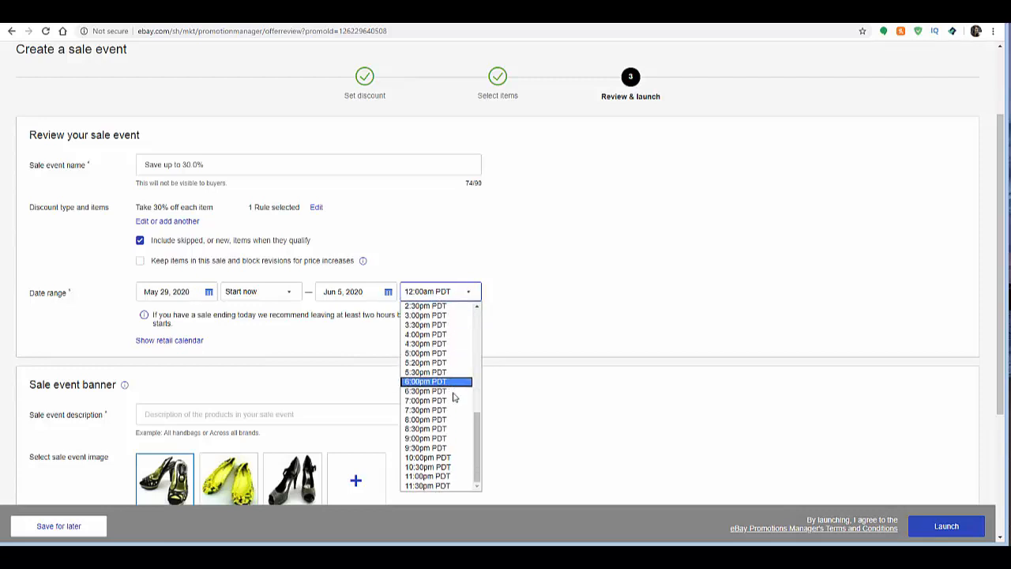
pyautogui.click(429, 487)
# Enter "Clearing Way for New Inventory Sale" as the sale event description for the banner.
pyautogui.scroll(-1, 331, 338)
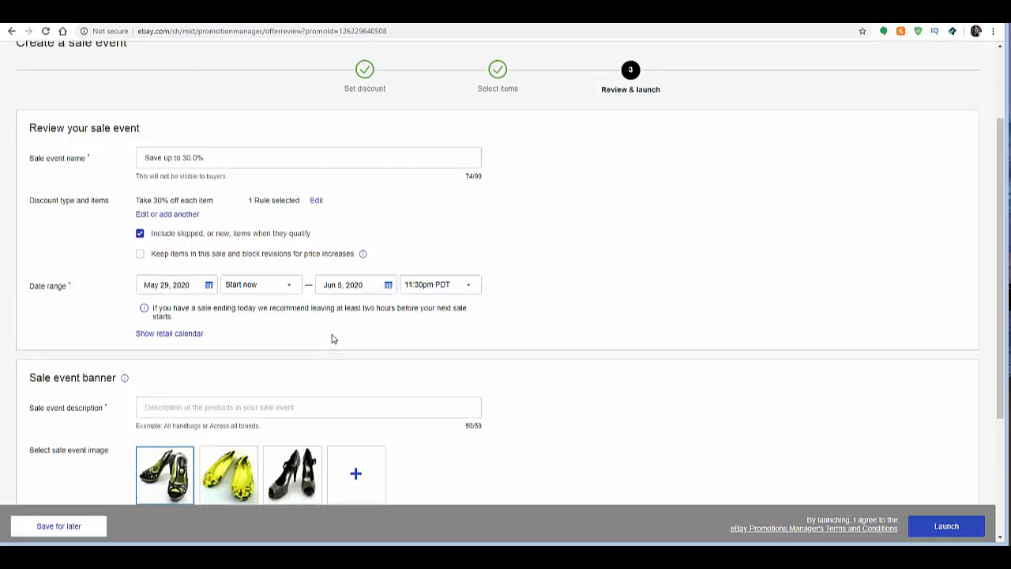
pyautogui.scroll(-2, 332, 338)
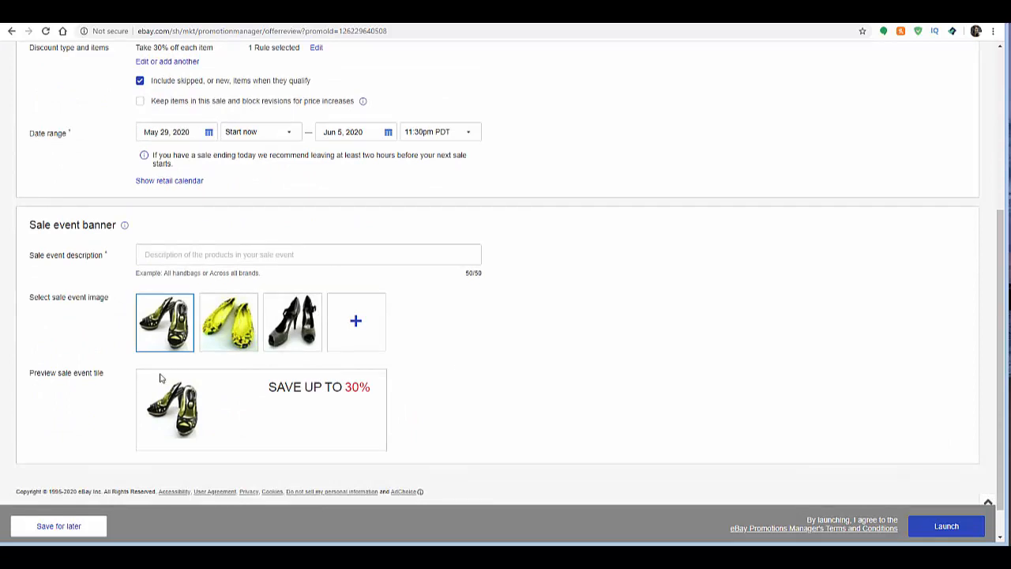
pyautogui.click(179, 254)
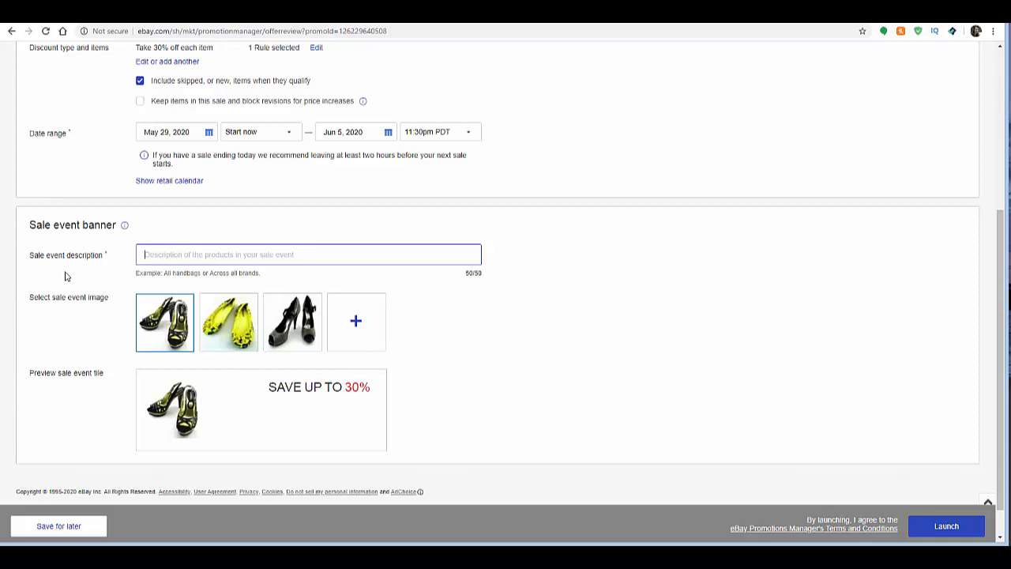
pyautogui.write('Clear')
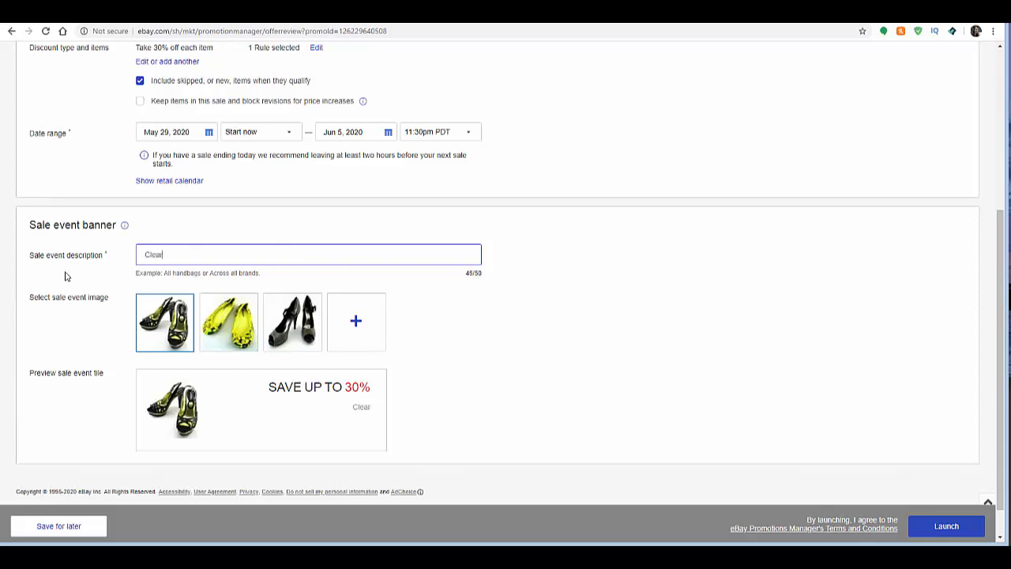
pyautogui.write('ing Way for N')
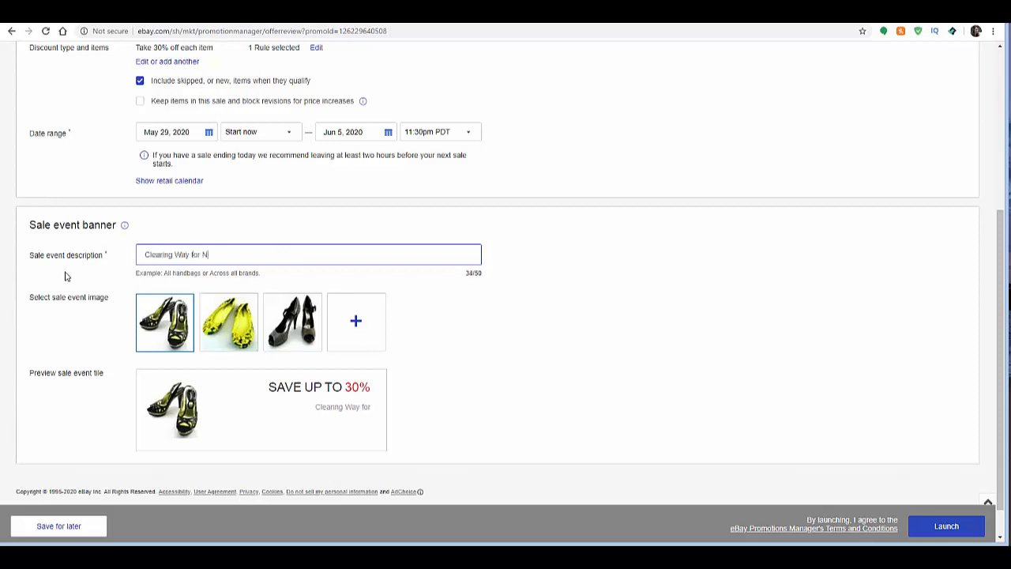
pyautogui.write('ew Inventory')
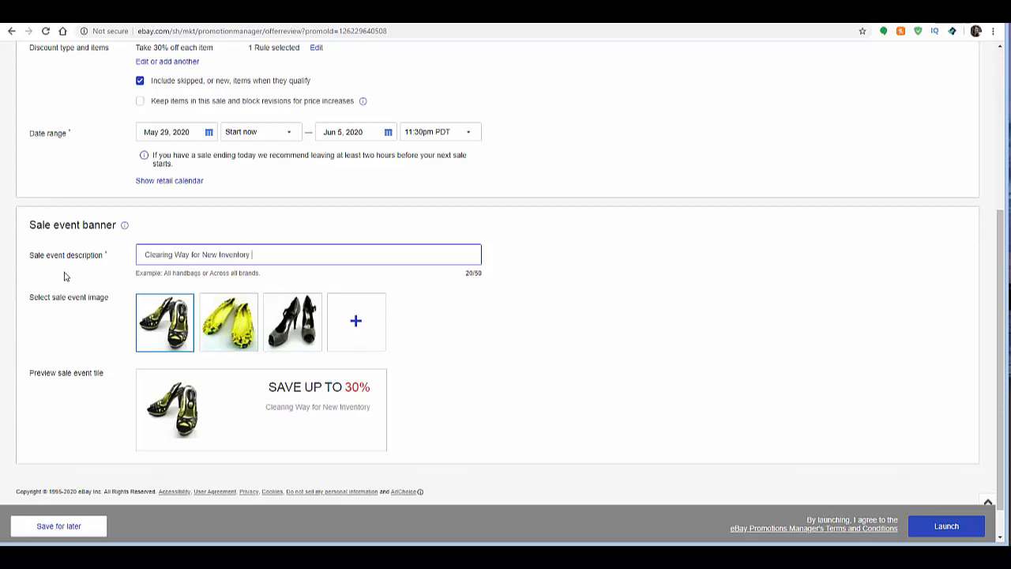
pyautogui.write(' Sale')
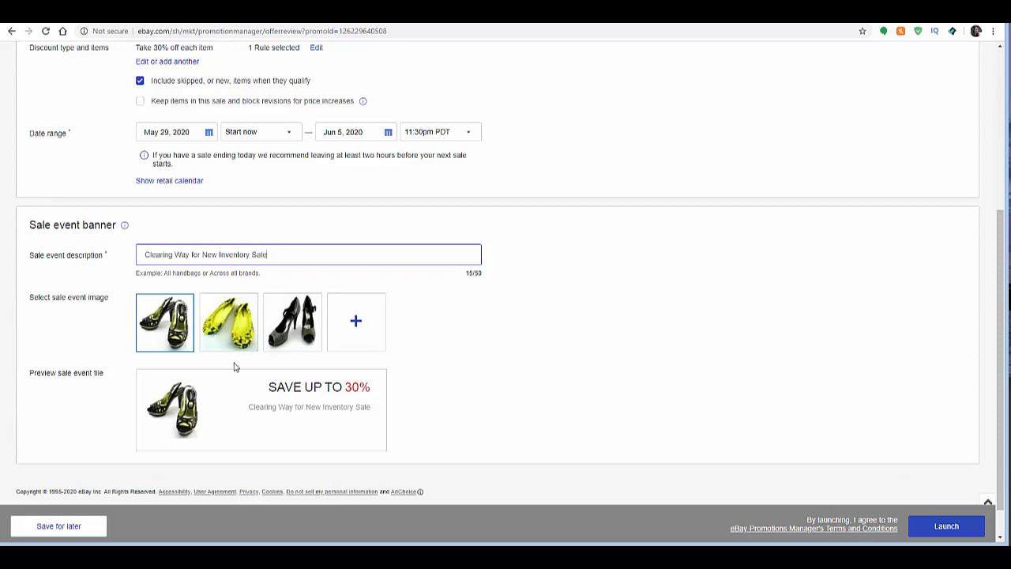
# Preview the yellow flats and the black heels as the sale event image, and reselect the first shoe image.
pyautogui.click(224, 330)
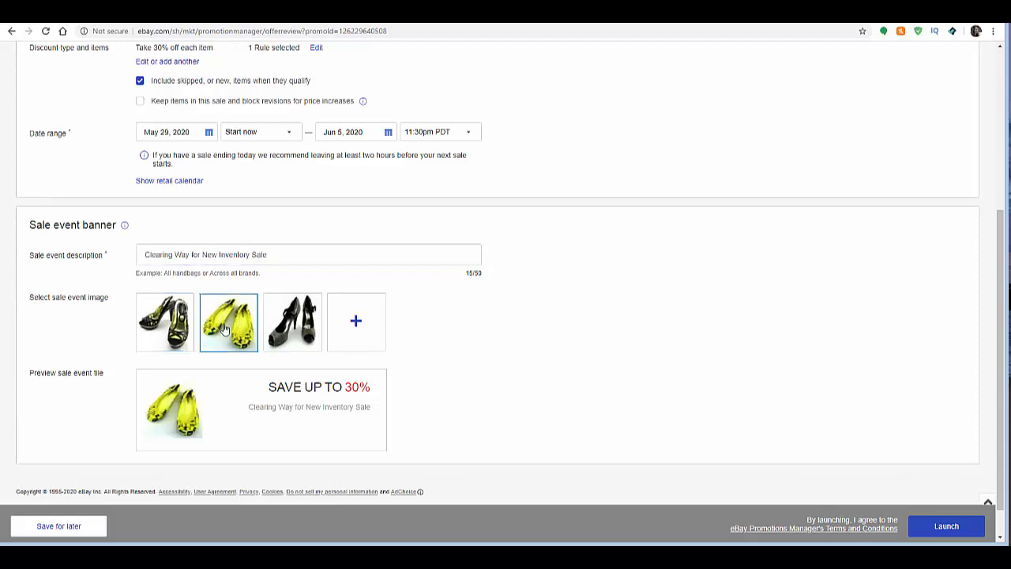
pyautogui.click(271, 322)
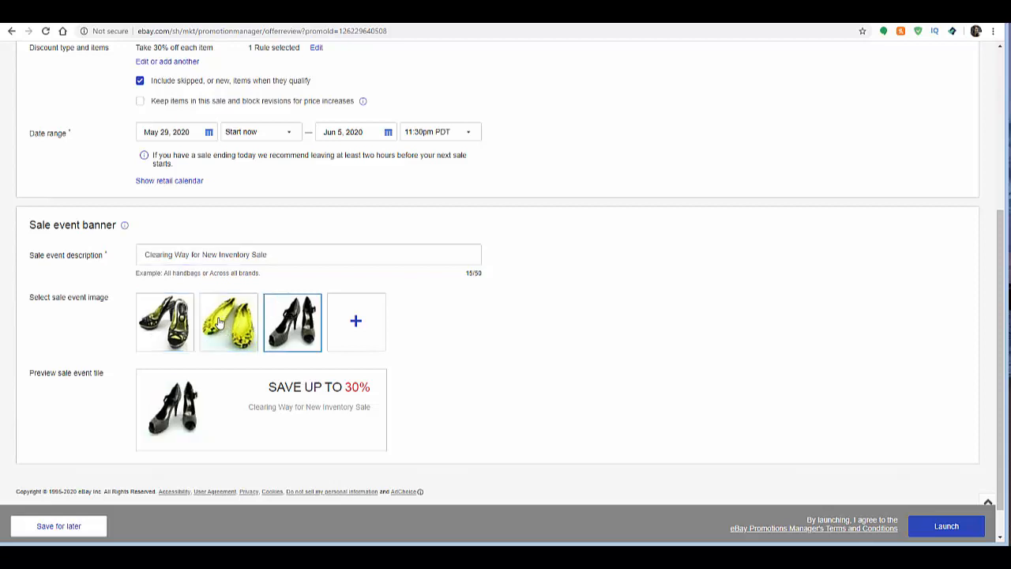
pyautogui.click(179, 321)
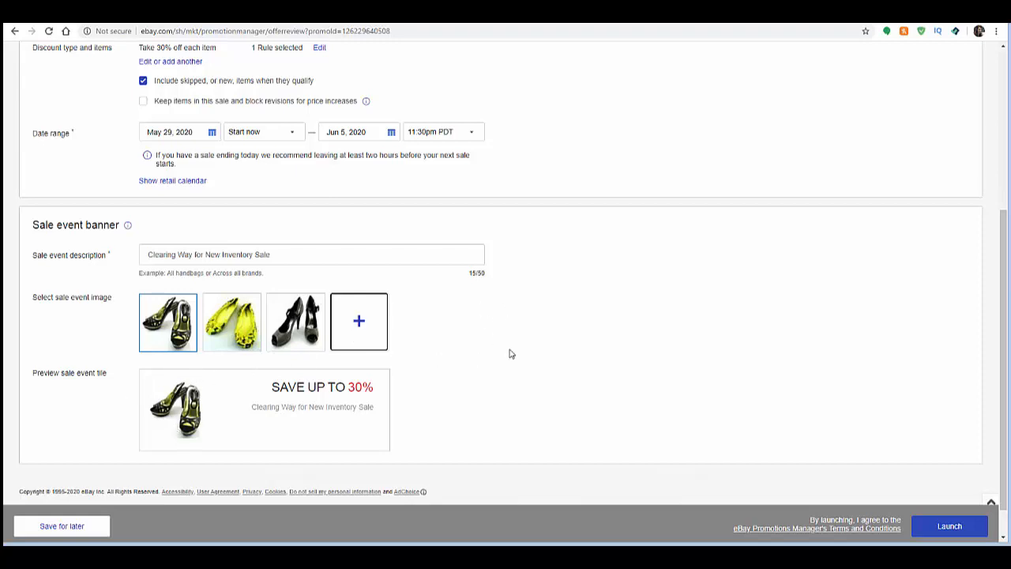
# Launch the sale event and review its entry in the list of promotions.
pyautogui.scroll(-1, 510, 354)
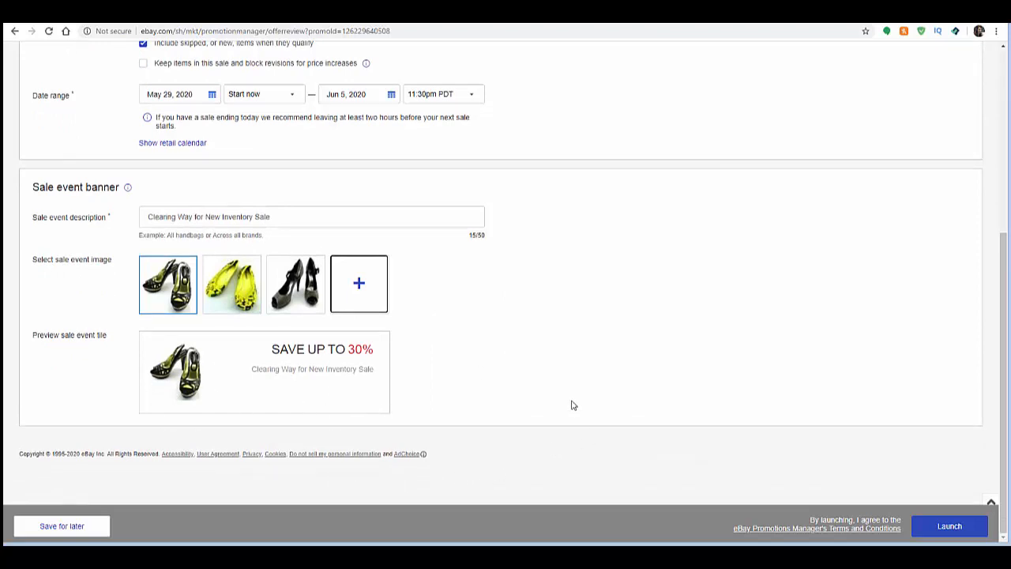
pyautogui.click(948, 527)
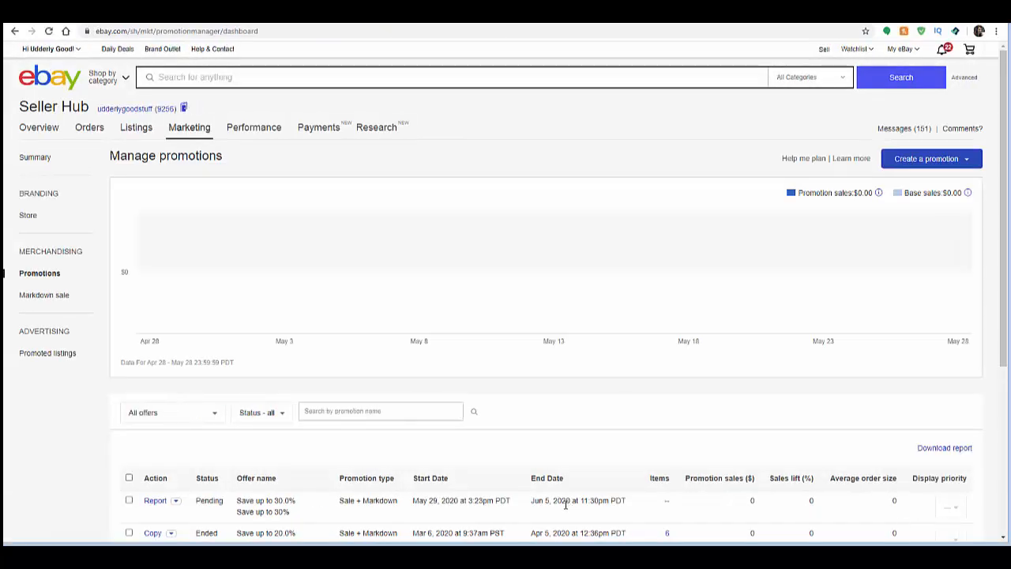
pyautogui.scroll(-2, 401, 427)
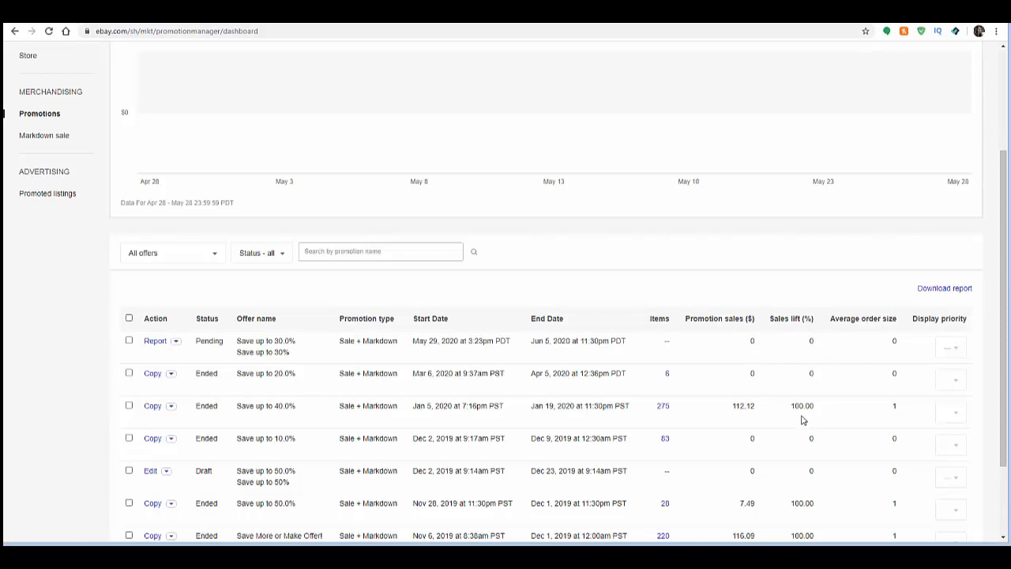
pyautogui.scroll(2, 673, 378)
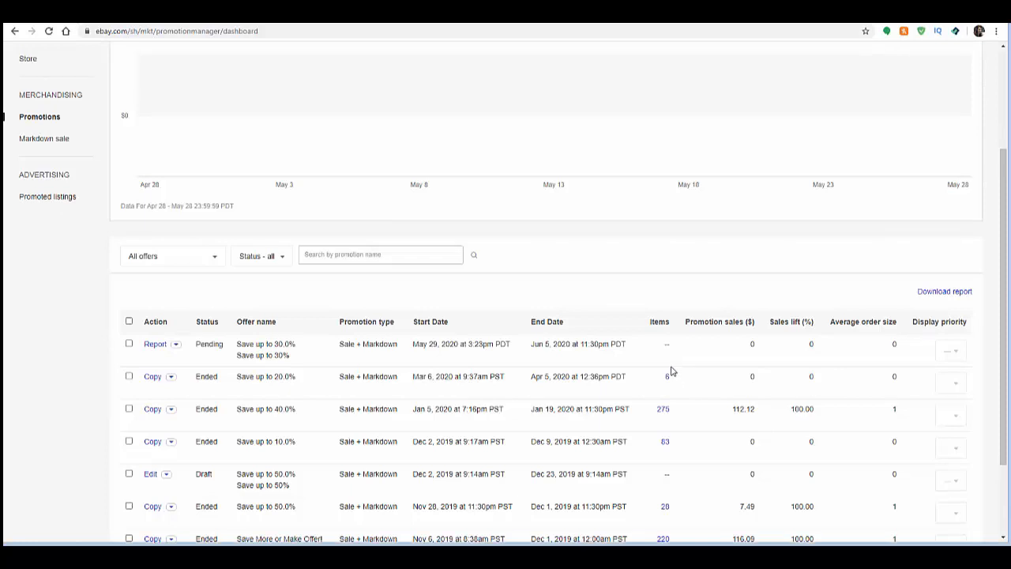